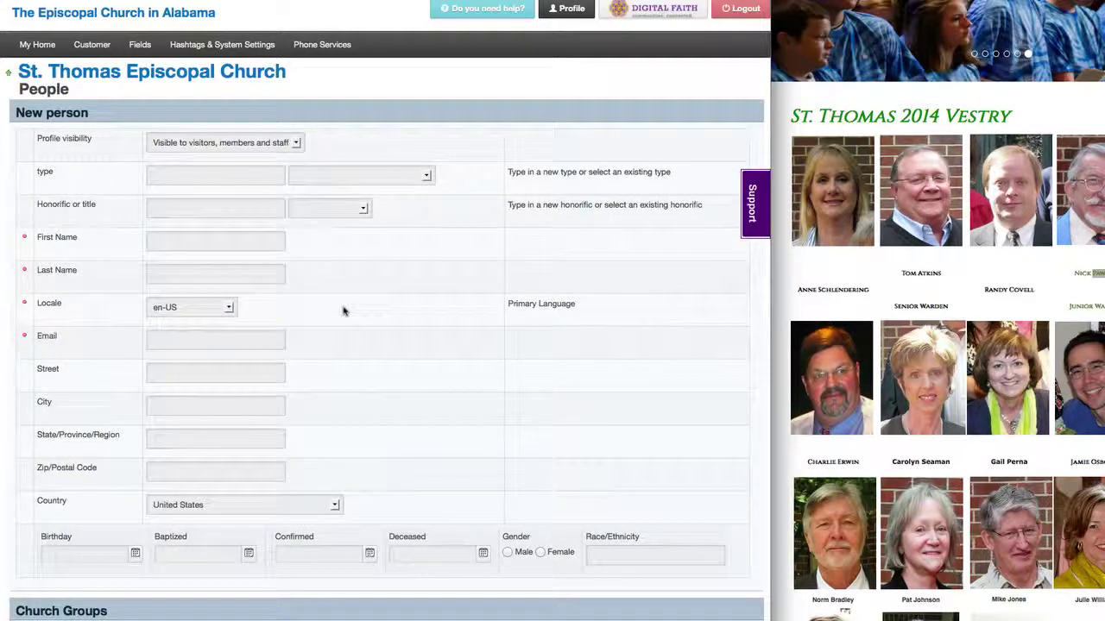
Step: Enter the new vestry member's first and last name on the New person form
click(185, 249)
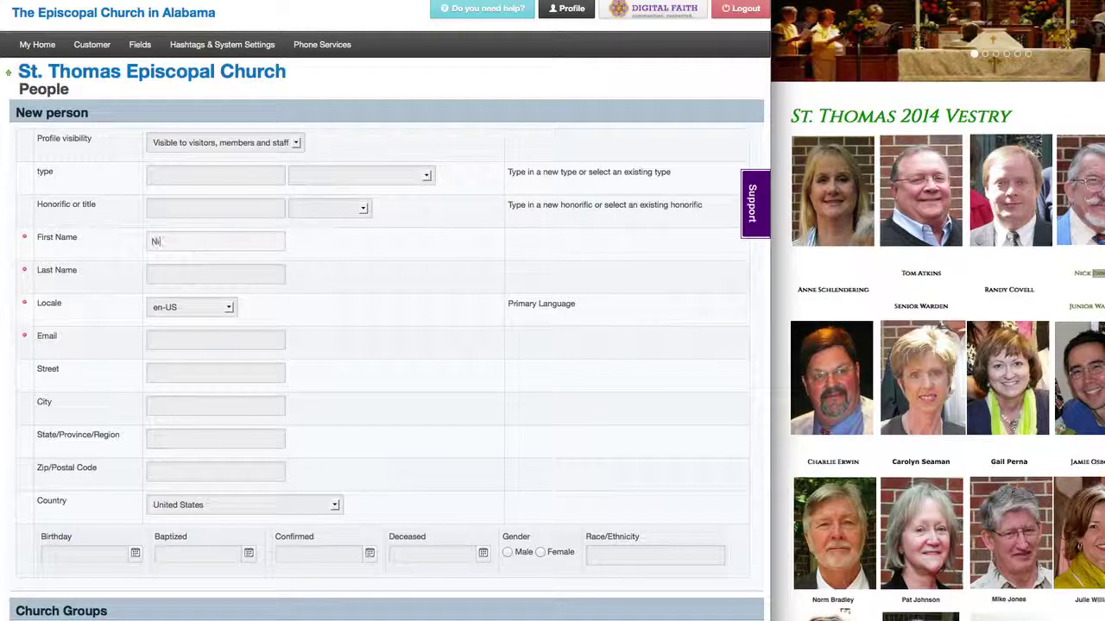
key(Tab)
text(http://stthomas-hsv.dioala.org)
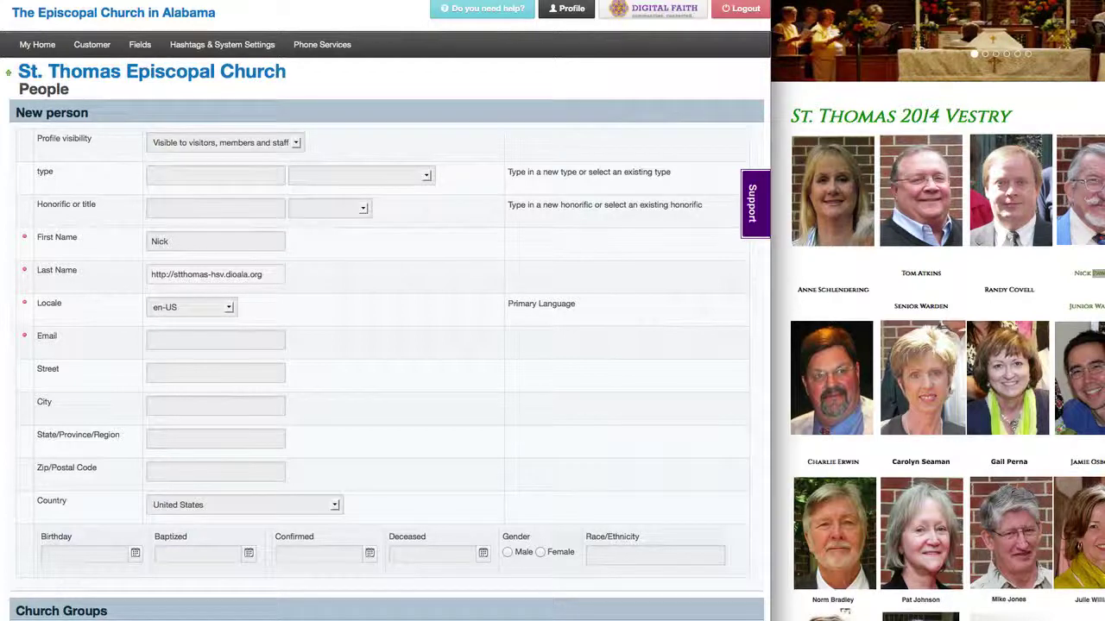
key(ctrl+z)
key(super+Tab)
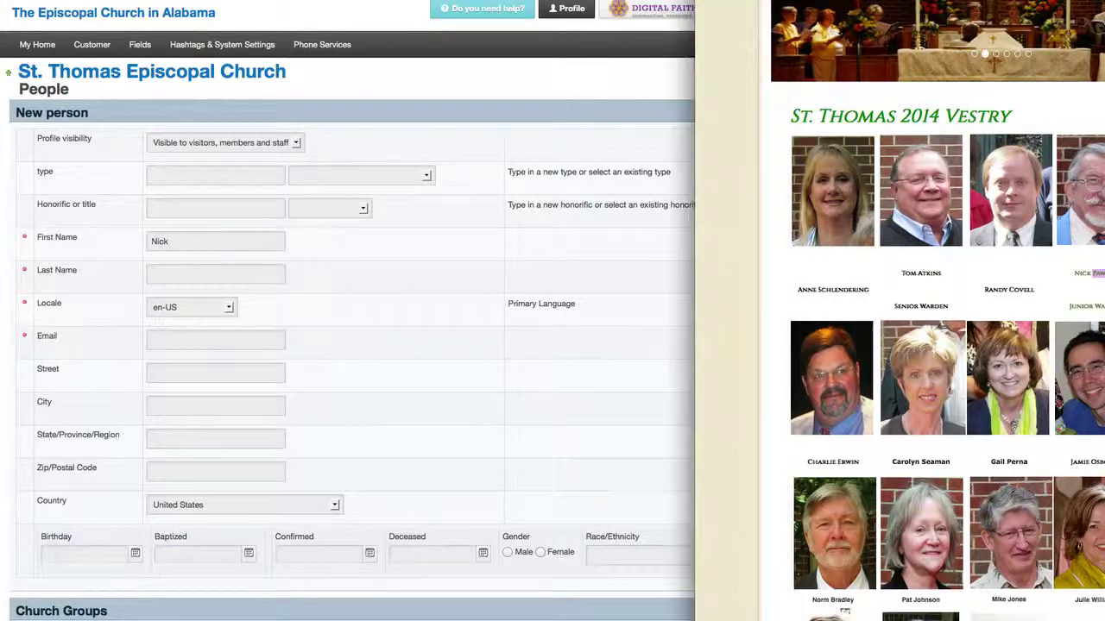
click(271, 267)
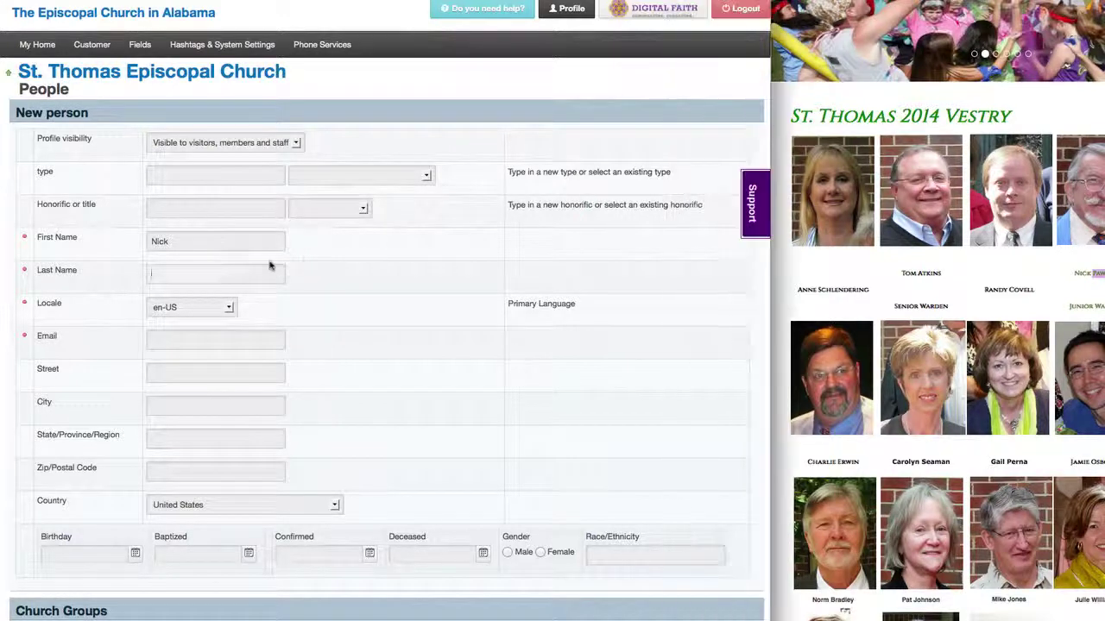
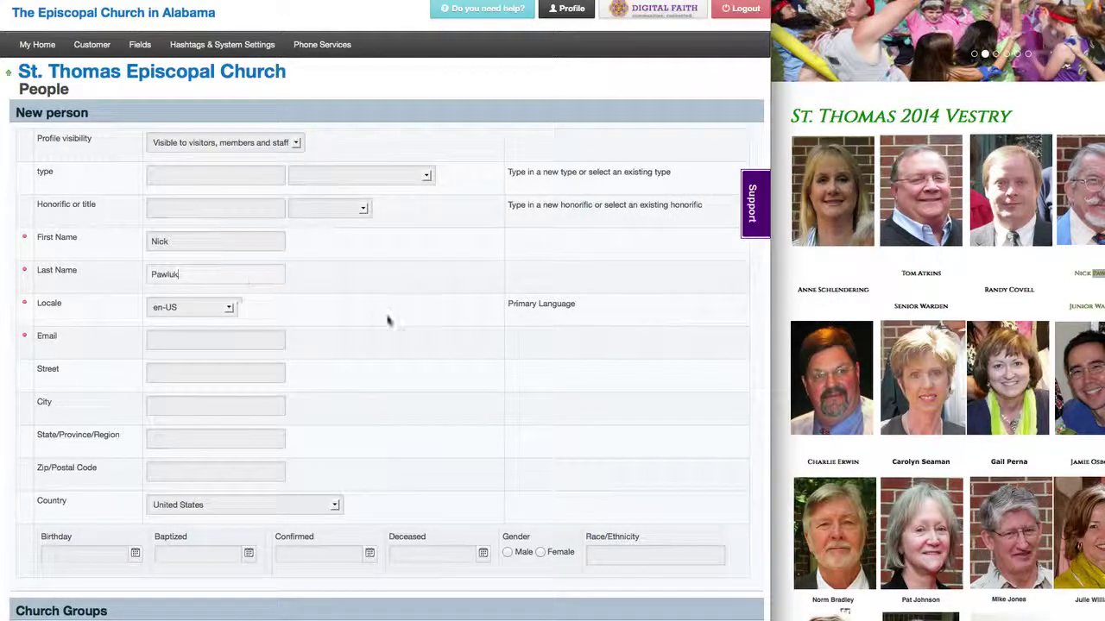
Step: Enter a placeholder no-email address with the member's surname inserted
click(230, 343)
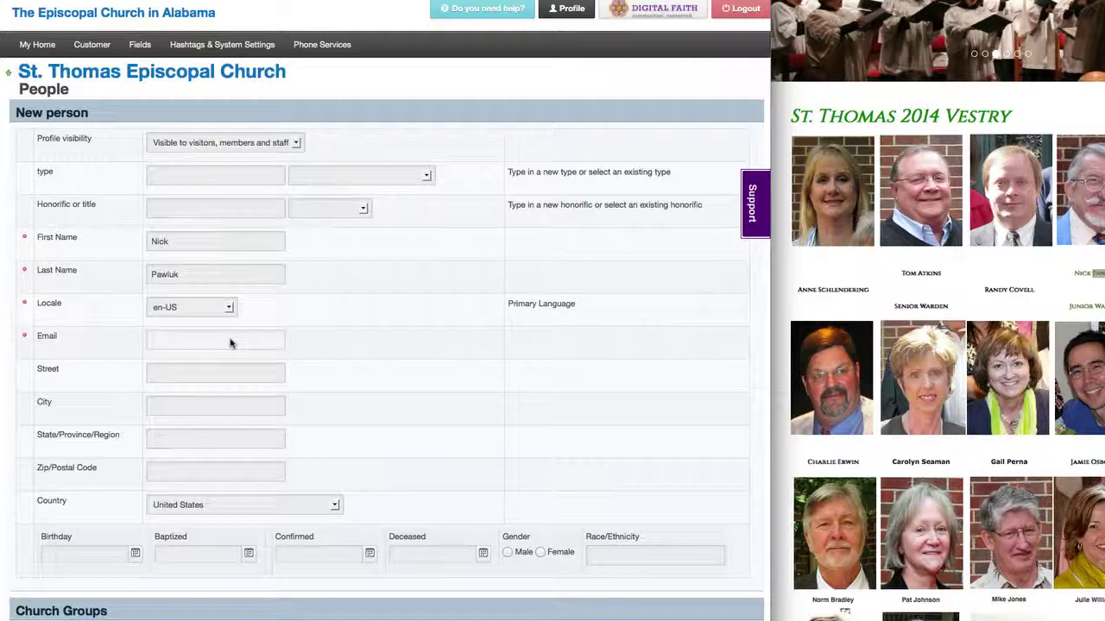
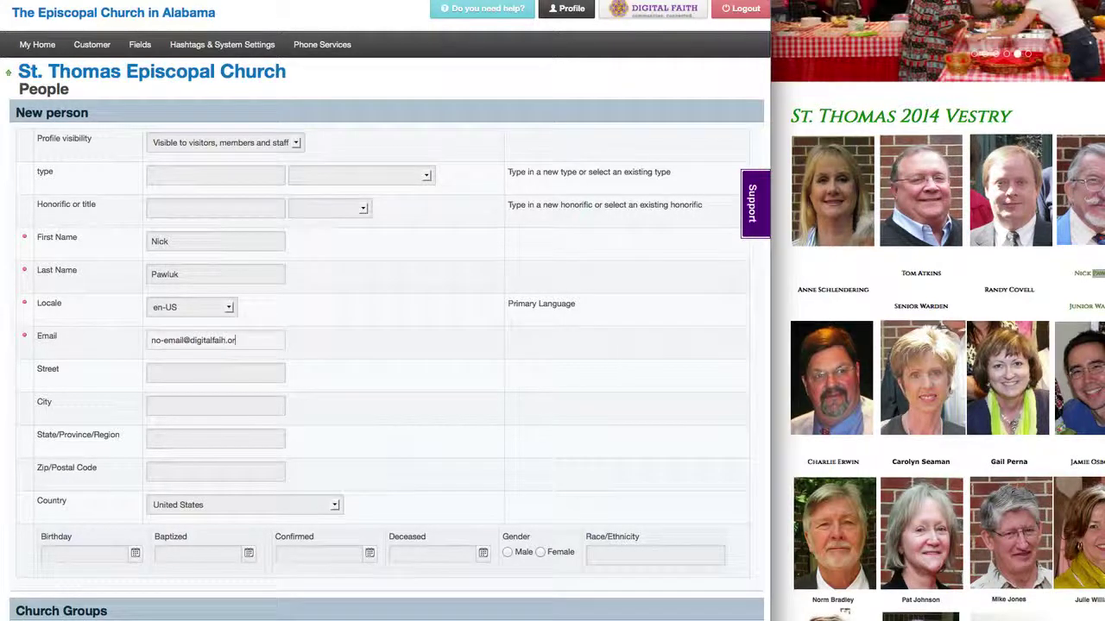
click(183, 343)
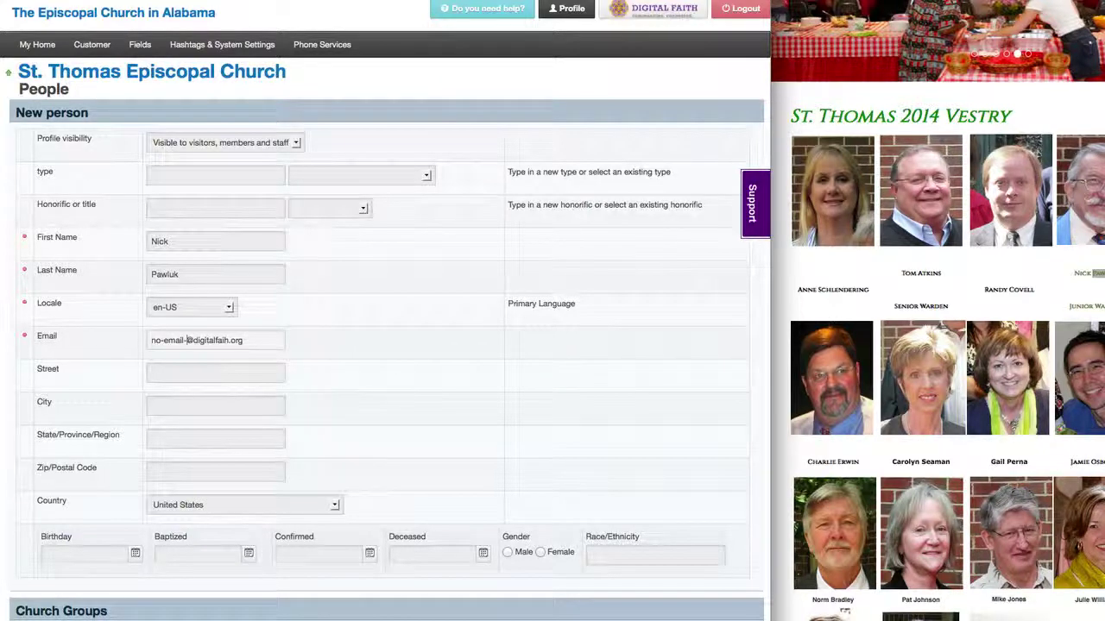
text(pawluk)
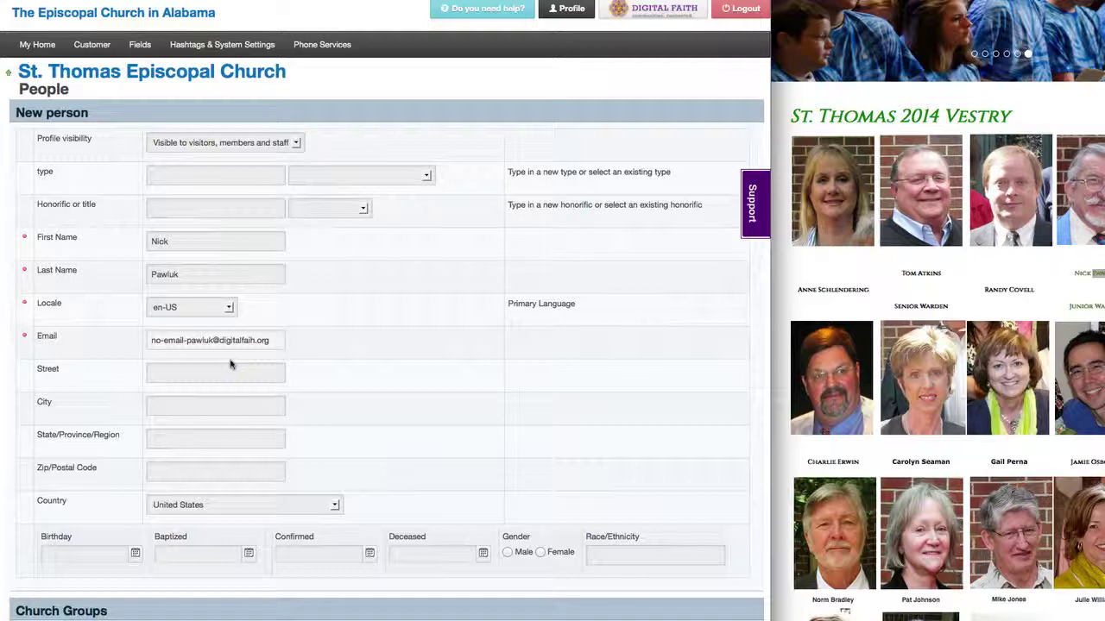
scroll(405, 432, down, 5)
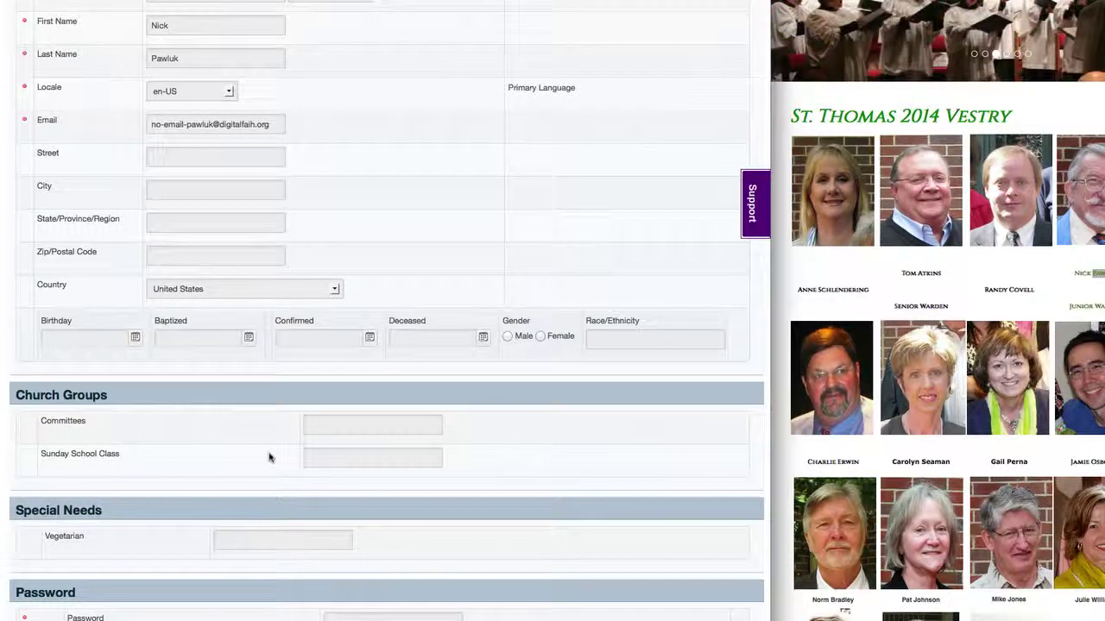
Step: Save the new person and give them Warden and Vestry leadership status
key(Return)
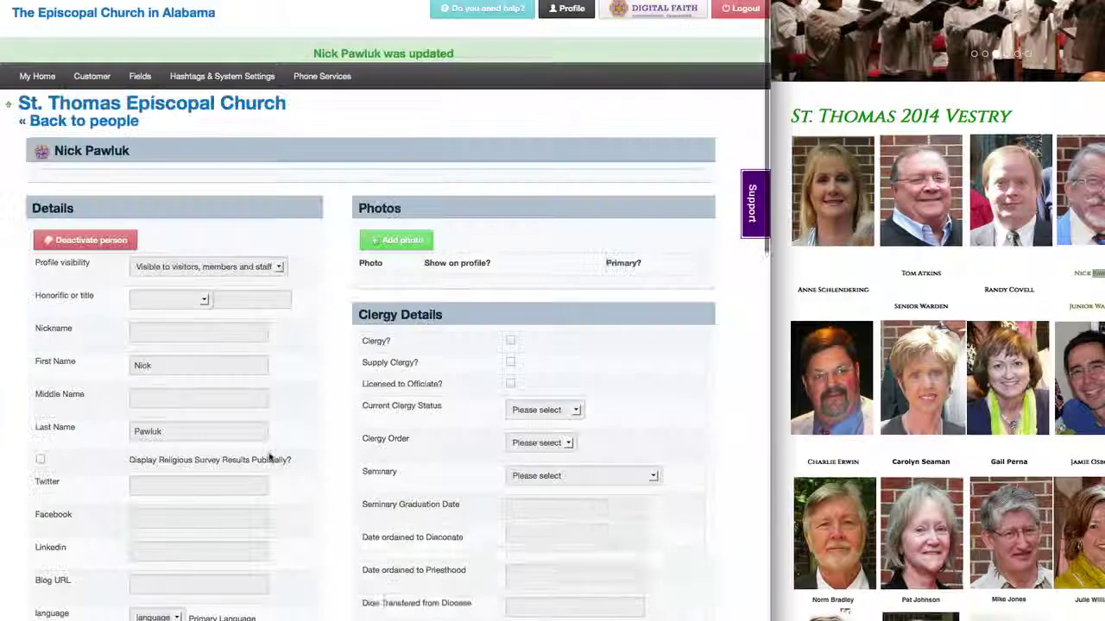
scroll(326, 538, down, 3)
scroll(326, 538, down, 8)
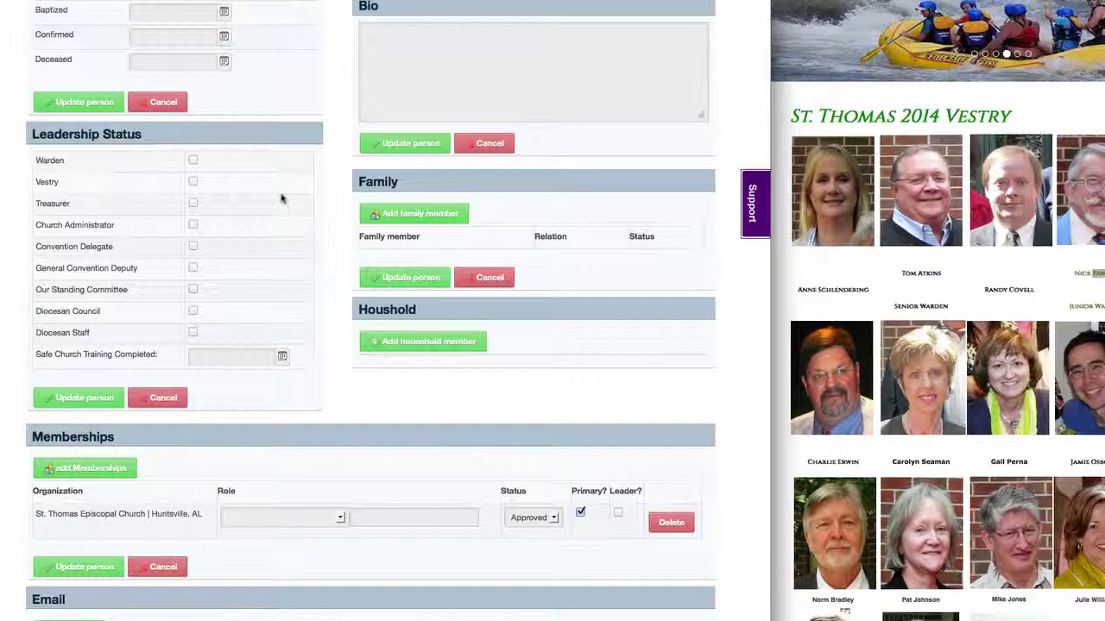
click(192, 160)
click(192, 181)
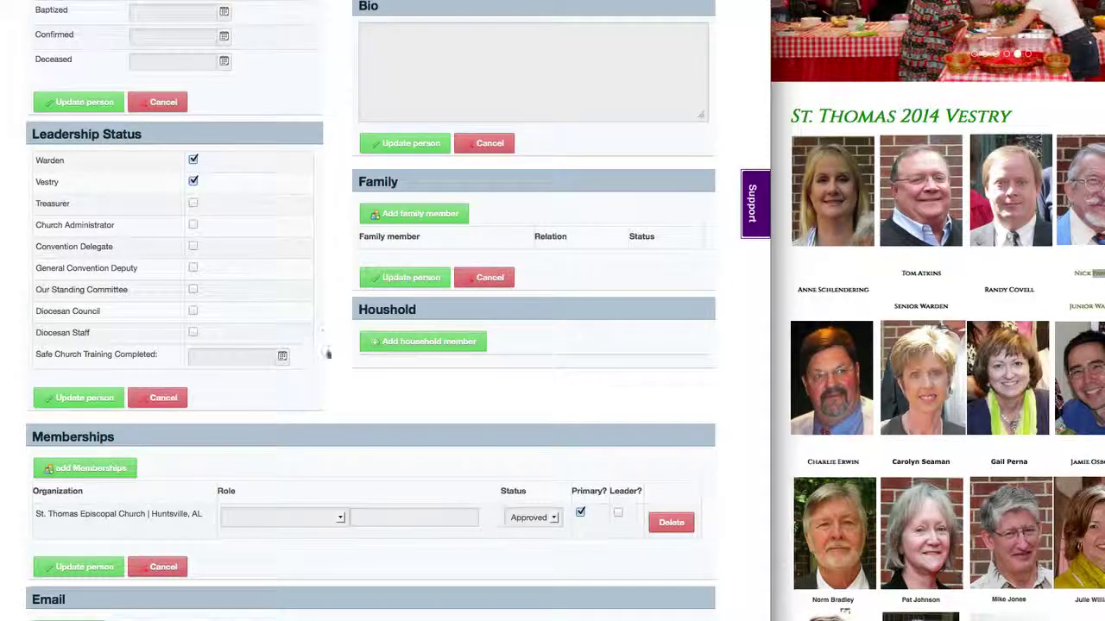
Step: Make the church membership a leader with the custom role Vestry, and save
scroll(333, 373, down, 3)
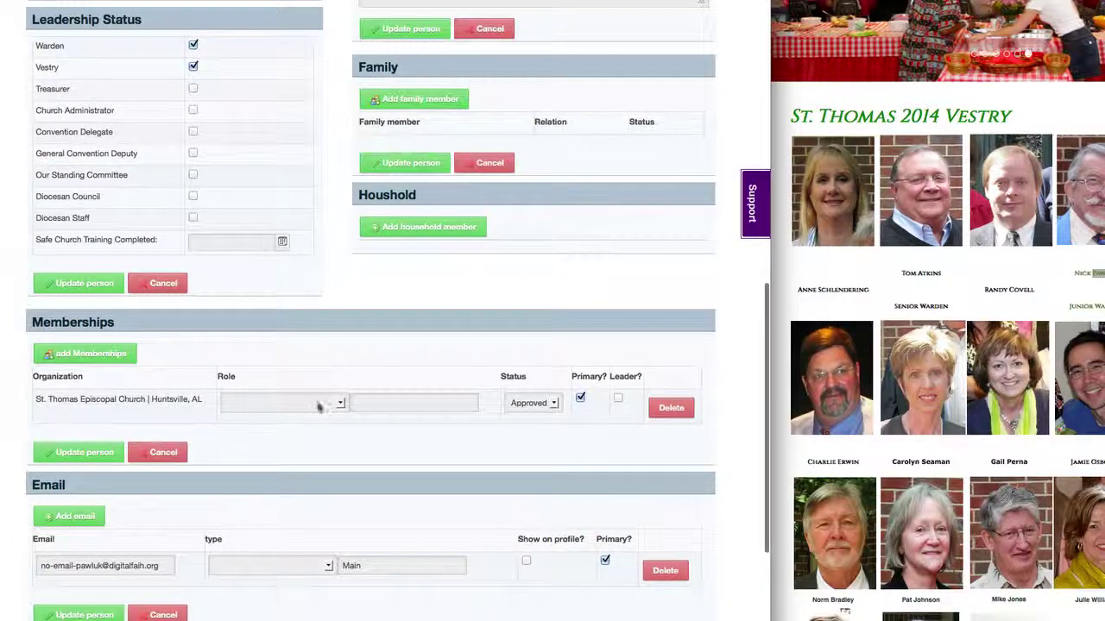
click(619, 399)
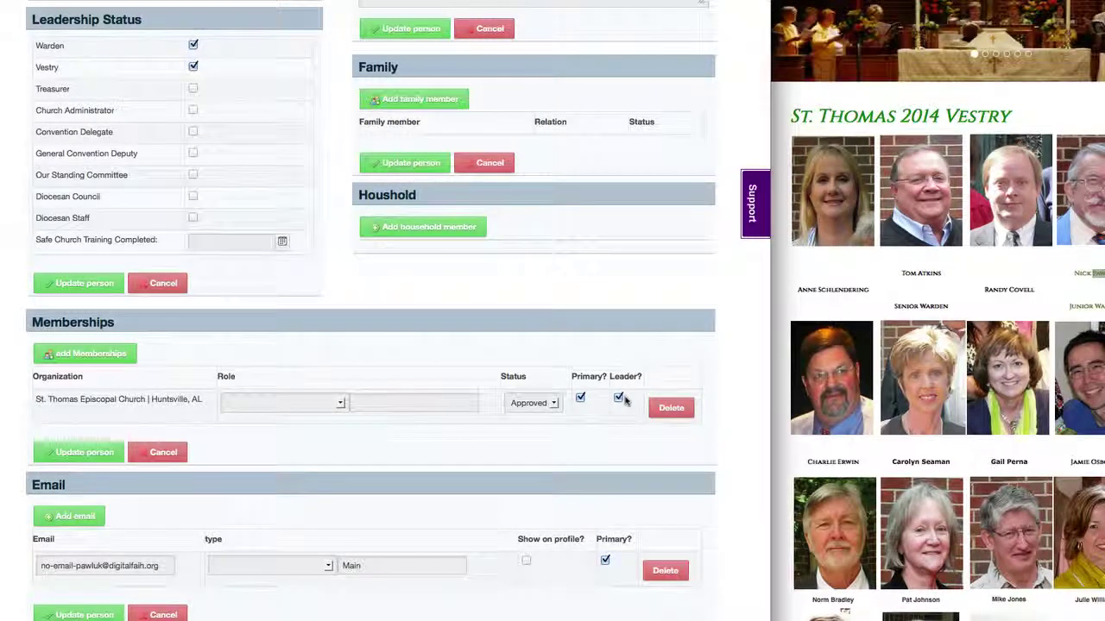
click(316, 403)
scroll(304, 513, down, 5)
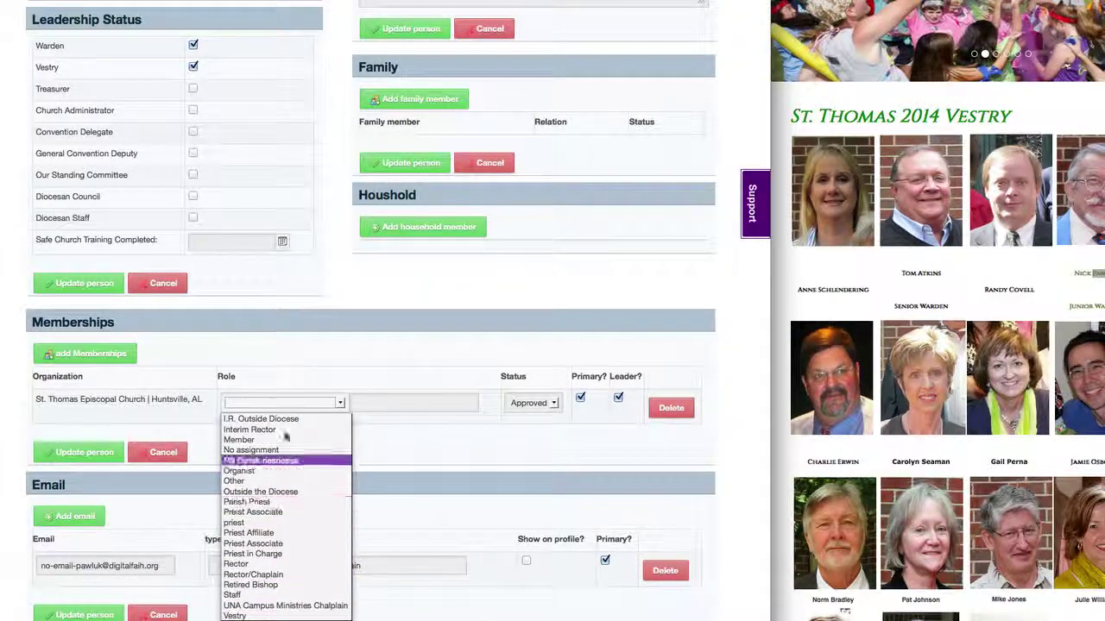
click(360, 400)
click(360, 401)
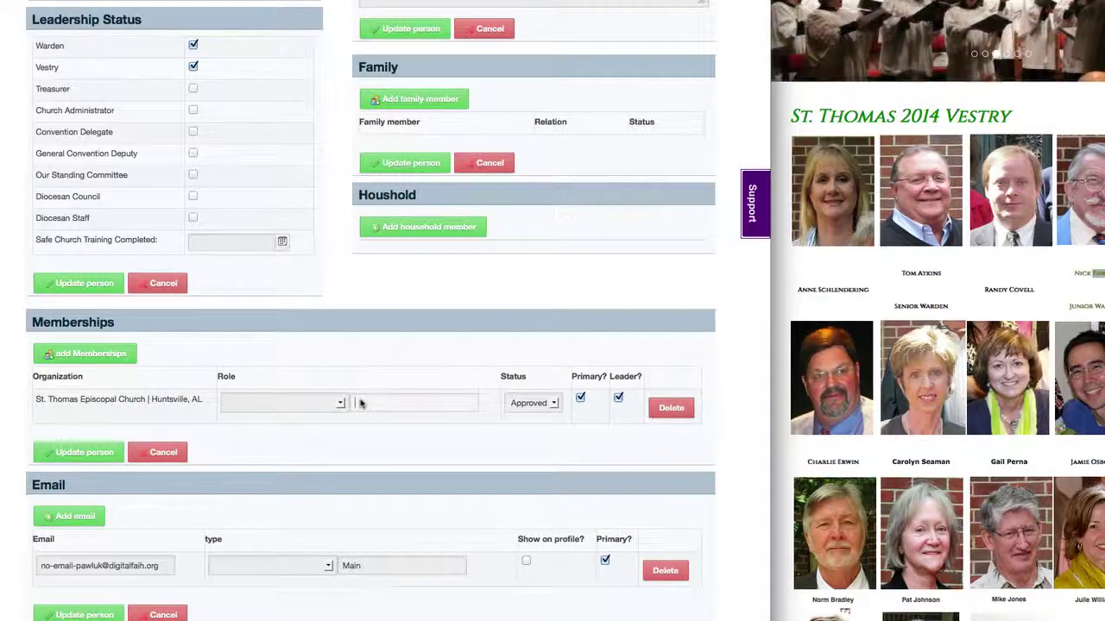
text(Vestry)
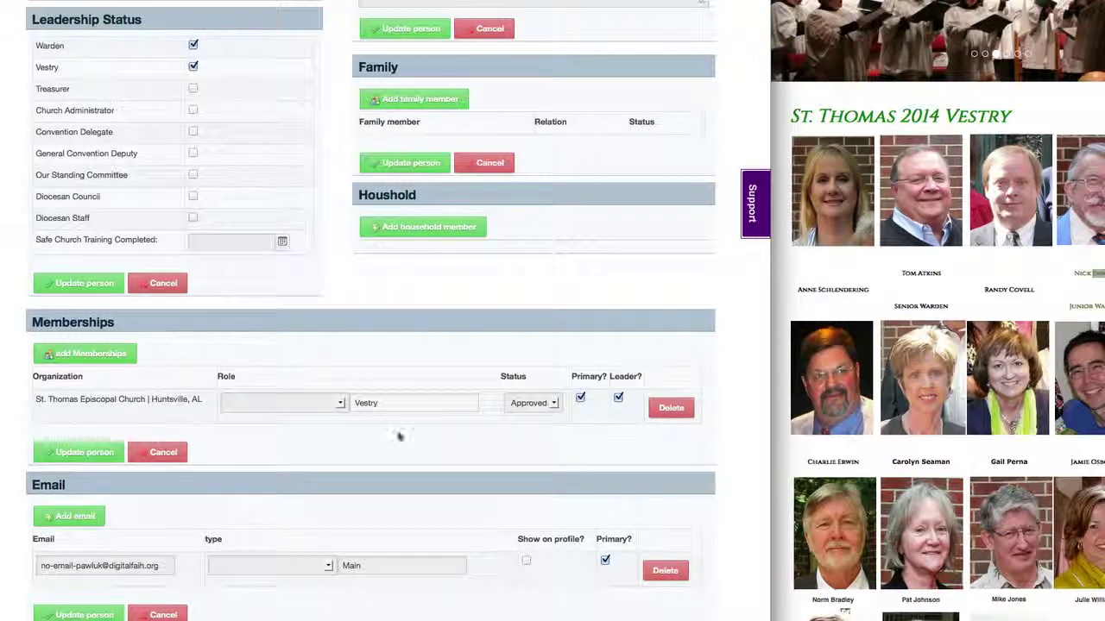
click(64, 458)
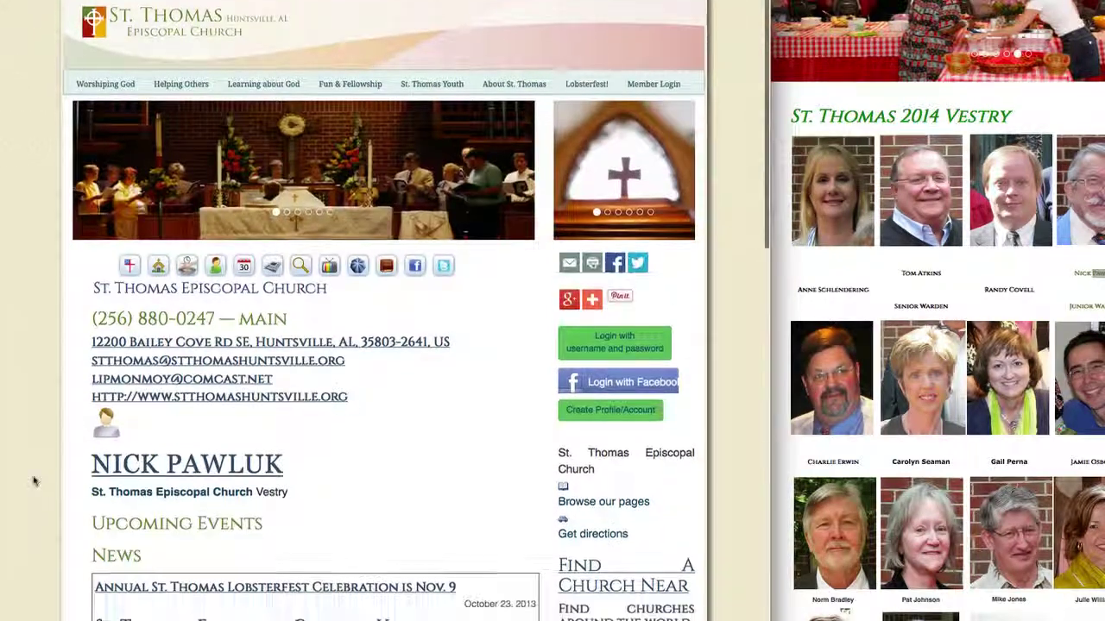
Step: Scroll the church homepage to check the new St. Thomas Episcopal Church Vestry listing
scroll(147, 476, down, 2)
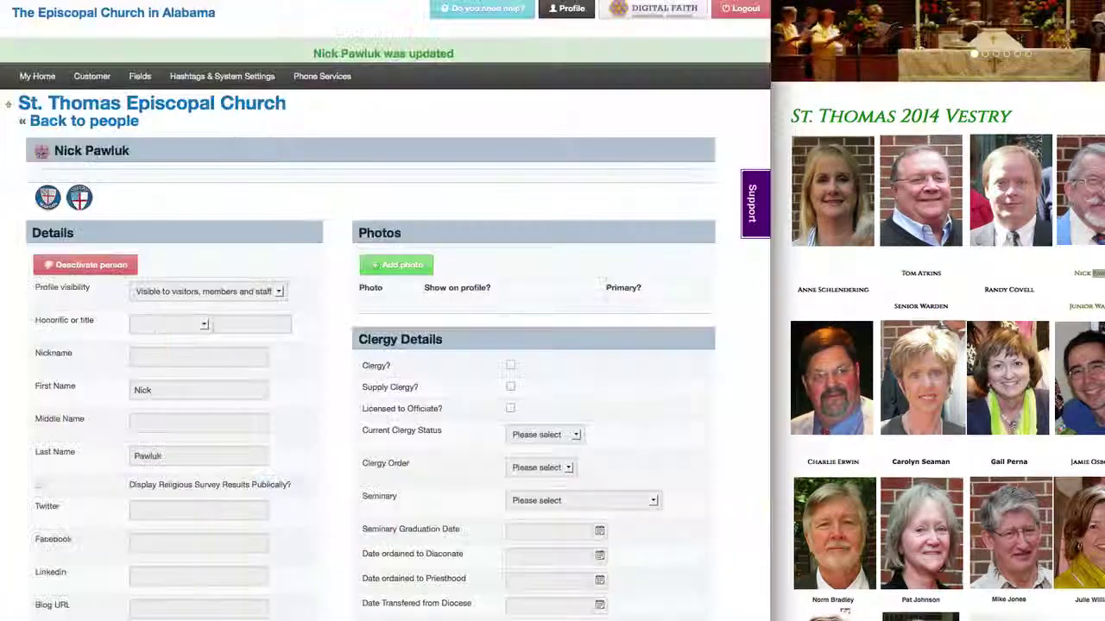
Step: Upload the member's web-sized photo from the Desktop as his primary profile picture
click(411, 266)
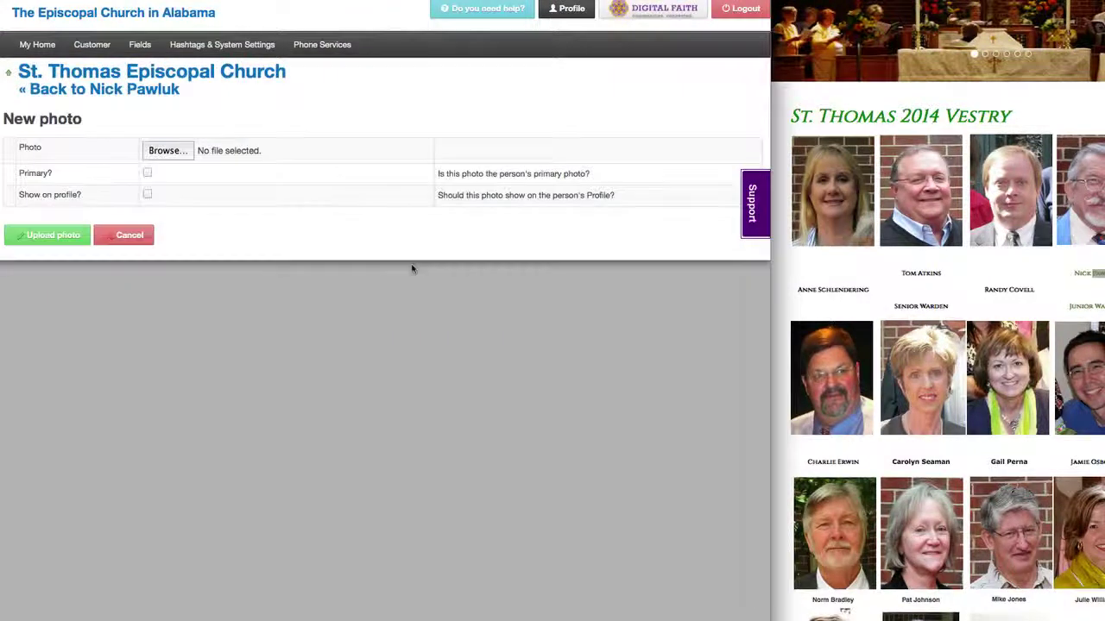
click(170, 150)
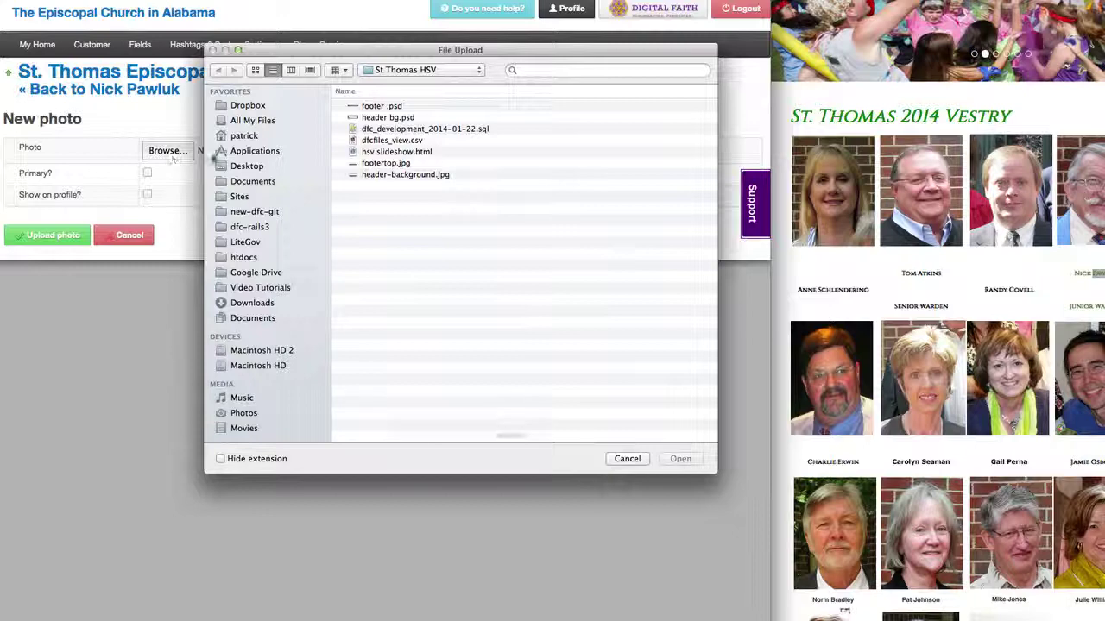
click(245, 166)
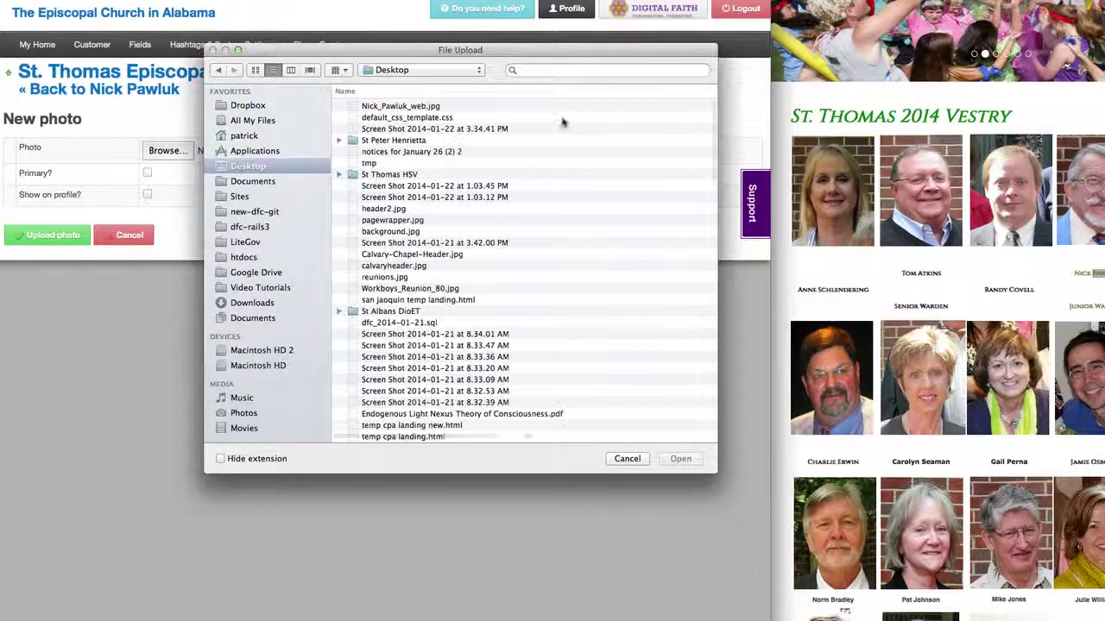
double_click(423, 106)
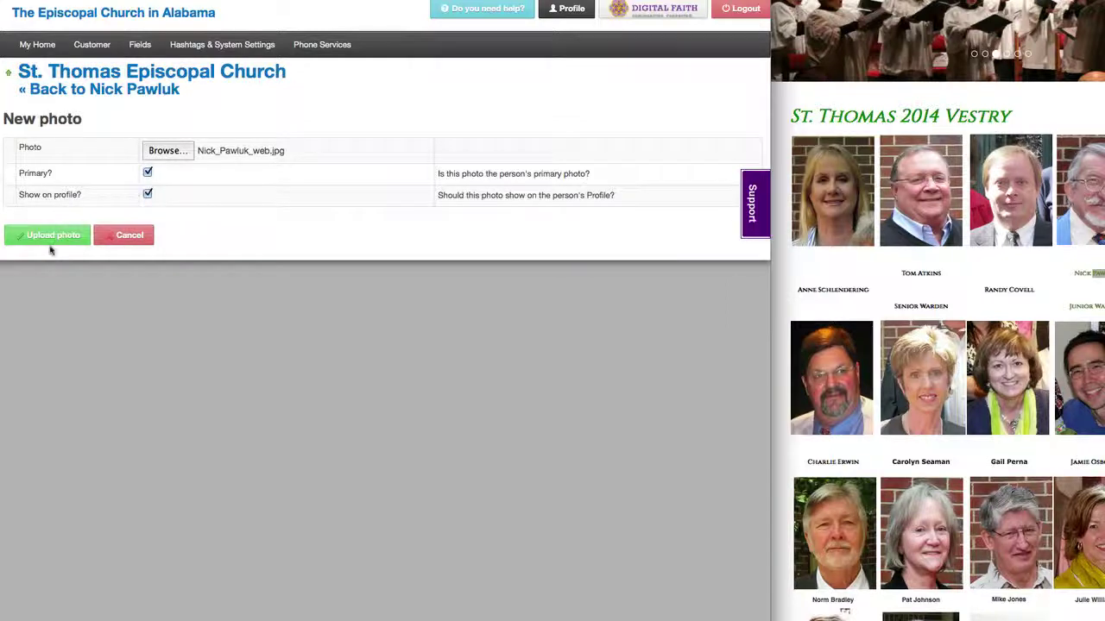
click(50, 240)
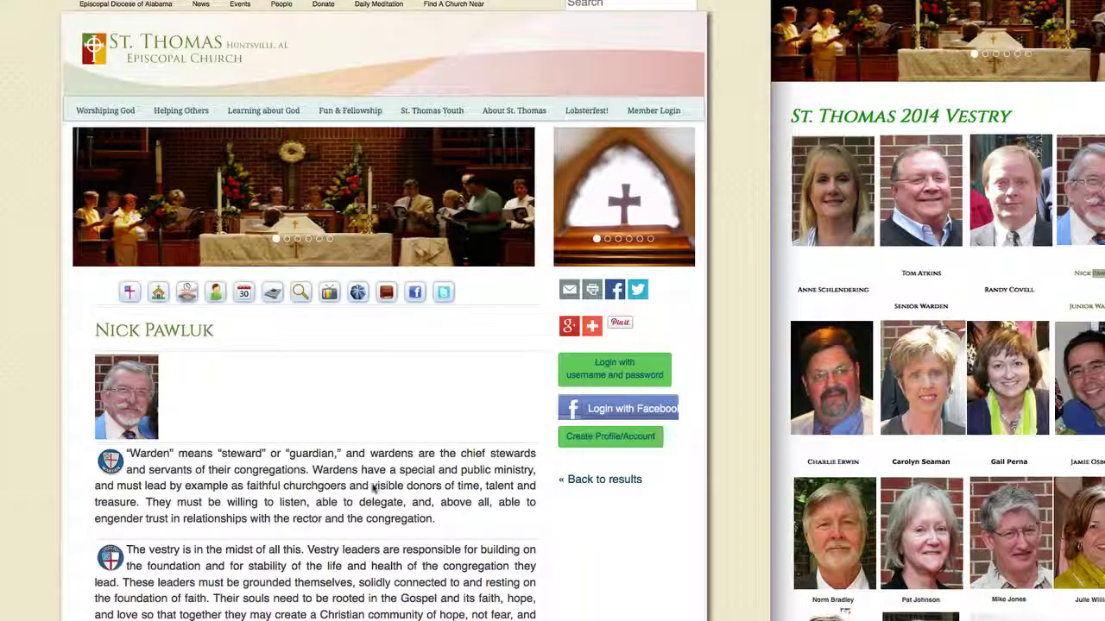
Step: Scroll through the public profile to review the new photo and Warden and Vestry descriptions
scroll(436, 561, down, 2)
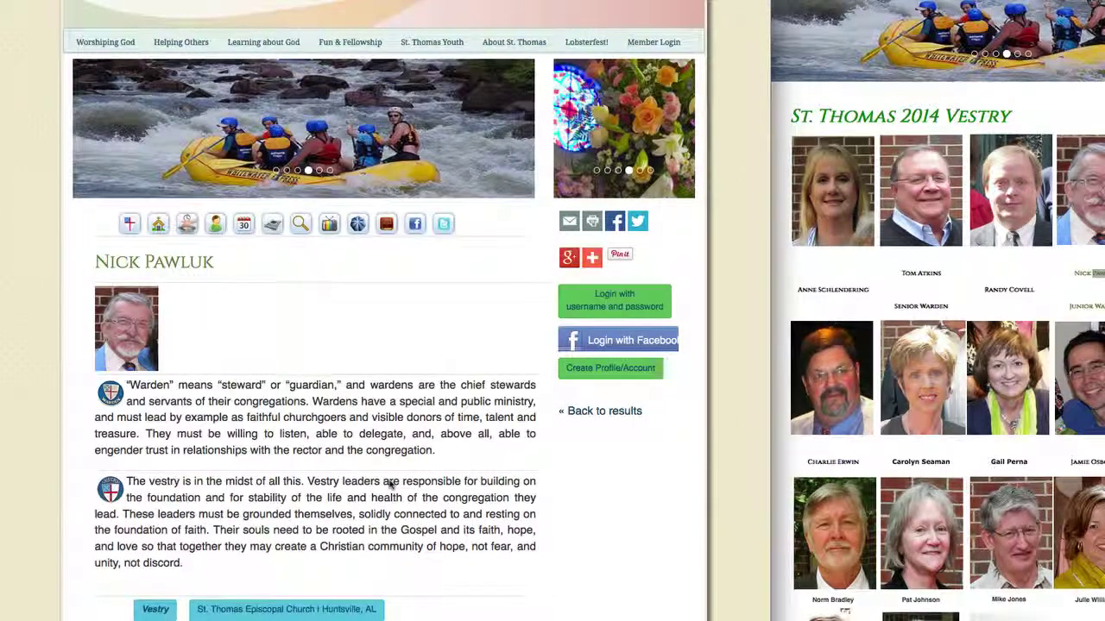
scroll(390, 486, up, 1)
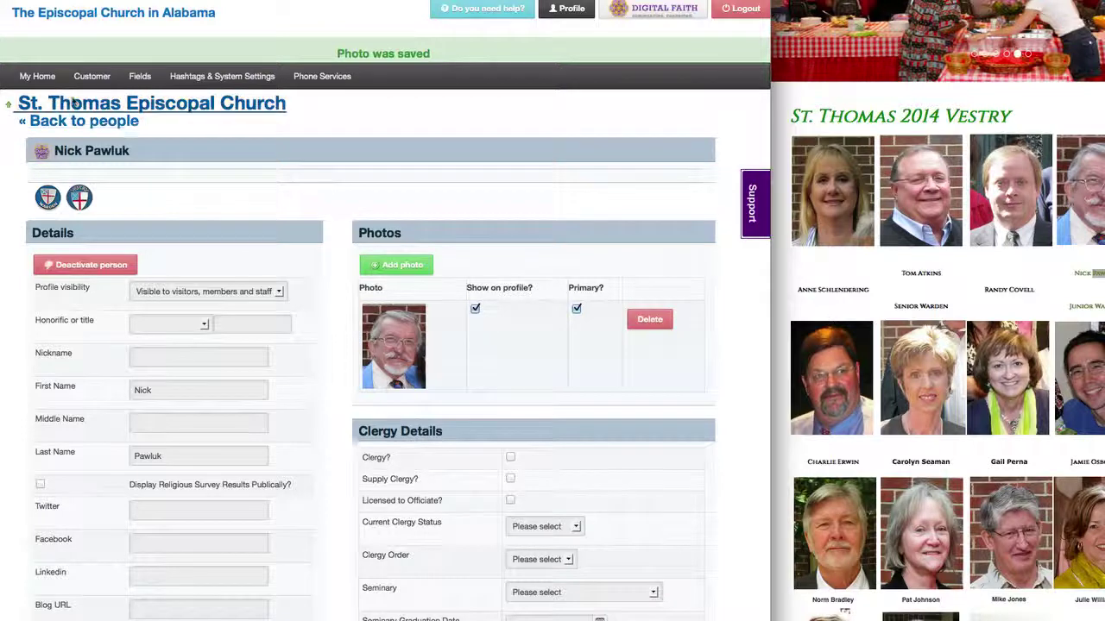
Step: From the church dashboard, fill in the second member's names, locale and placeholder e-mail
click(143, 111)
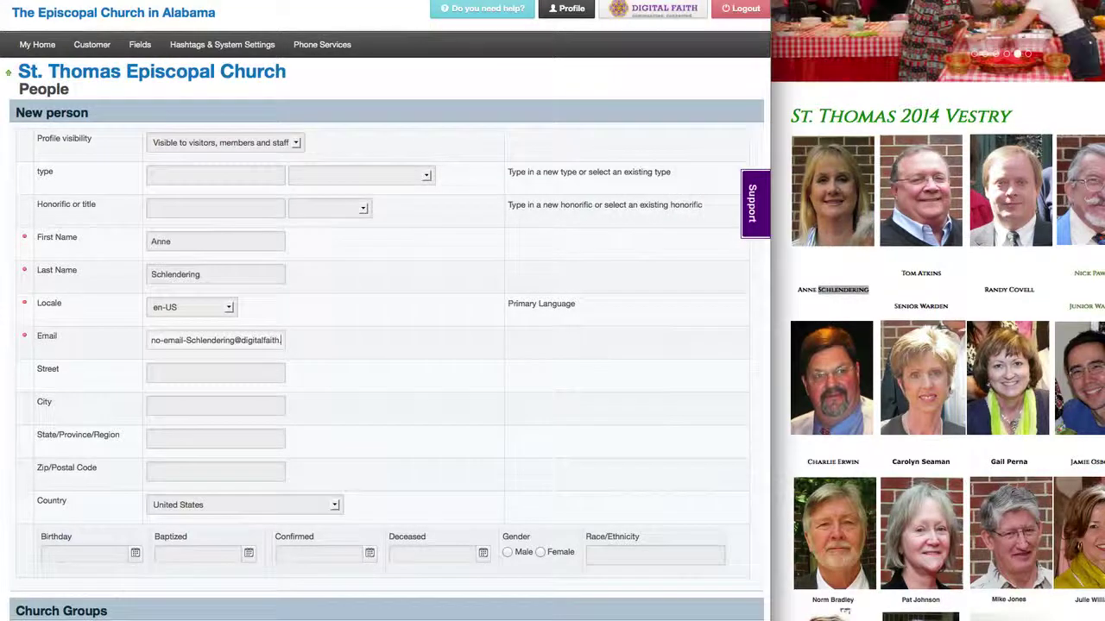
text(org)
scroll(308, 353, down, 3)
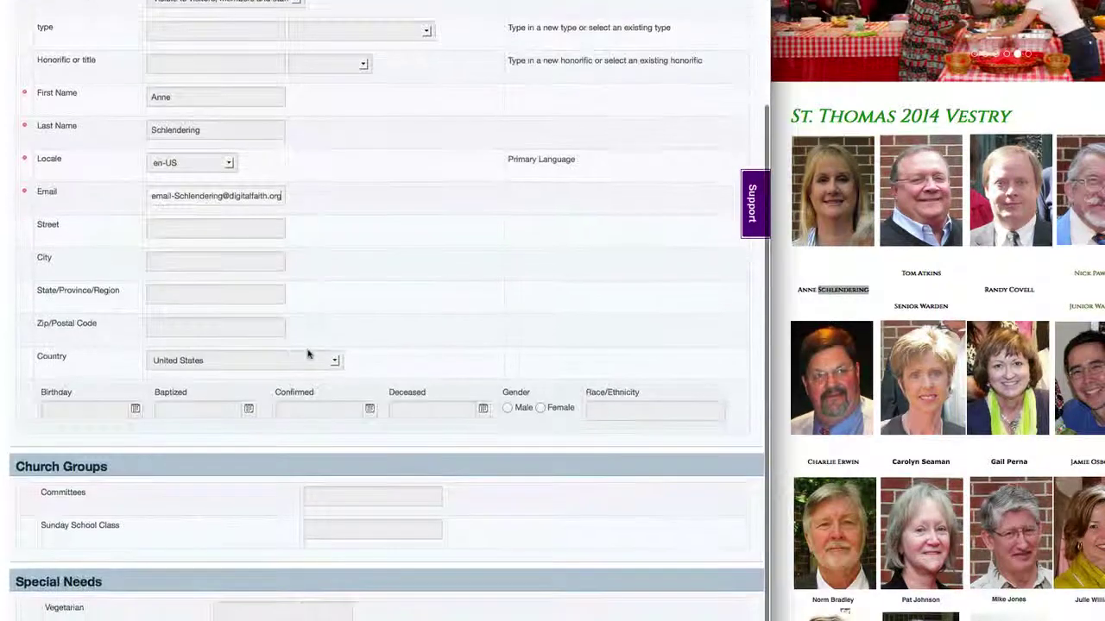
scroll(308, 353, down, 2)
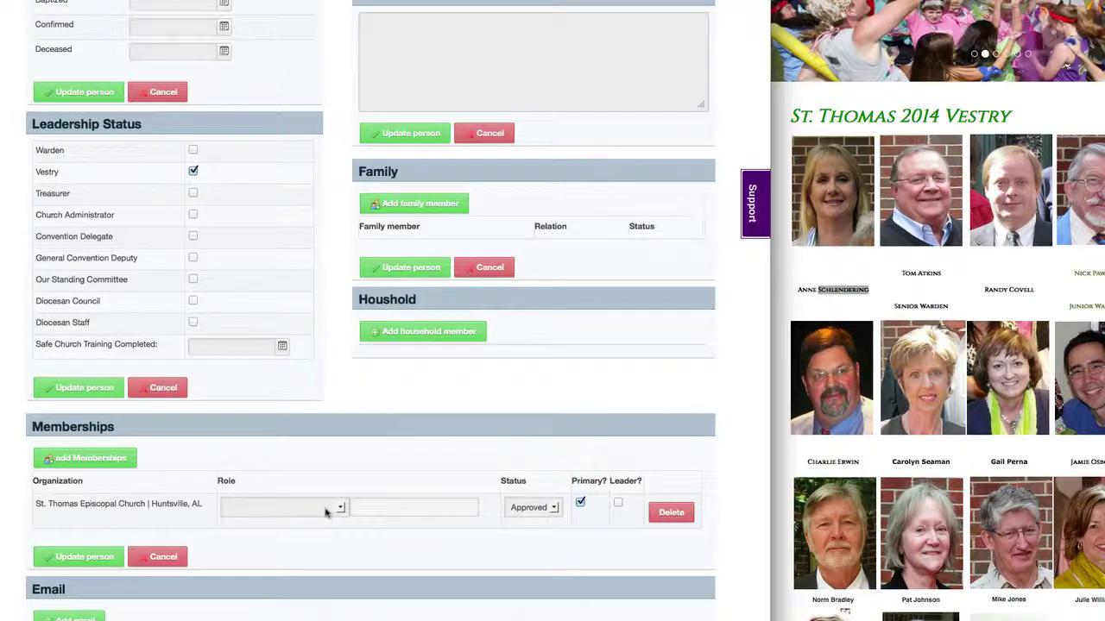
Step: Give her membership the Vestry role flagged as leader, and save the record
click(332, 508)
scroll(294, 577, down, 5)
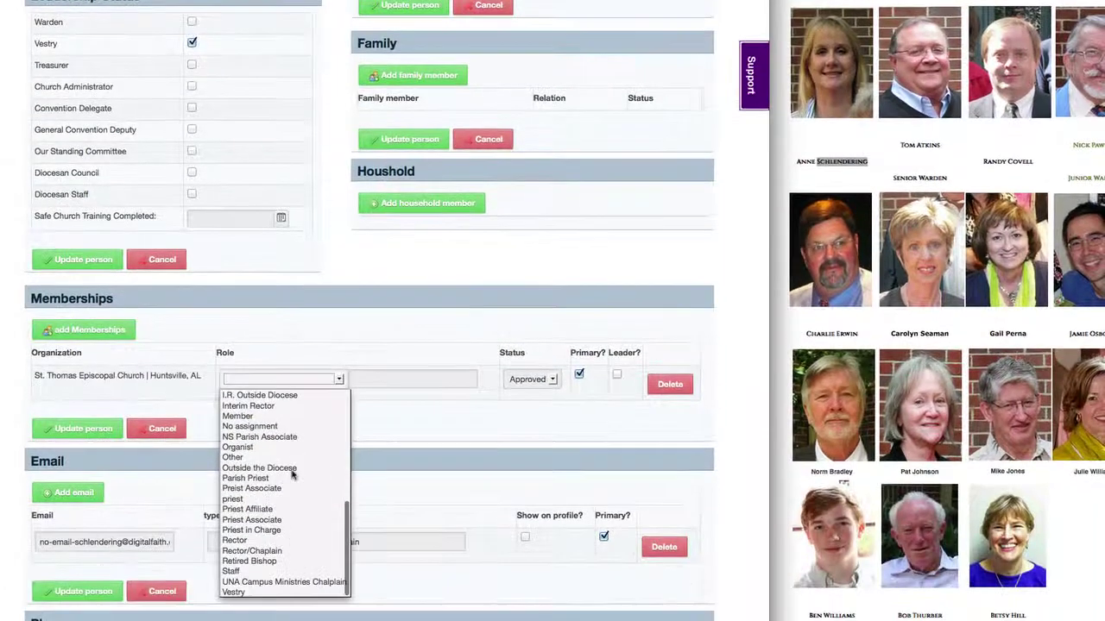
click(239, 593)
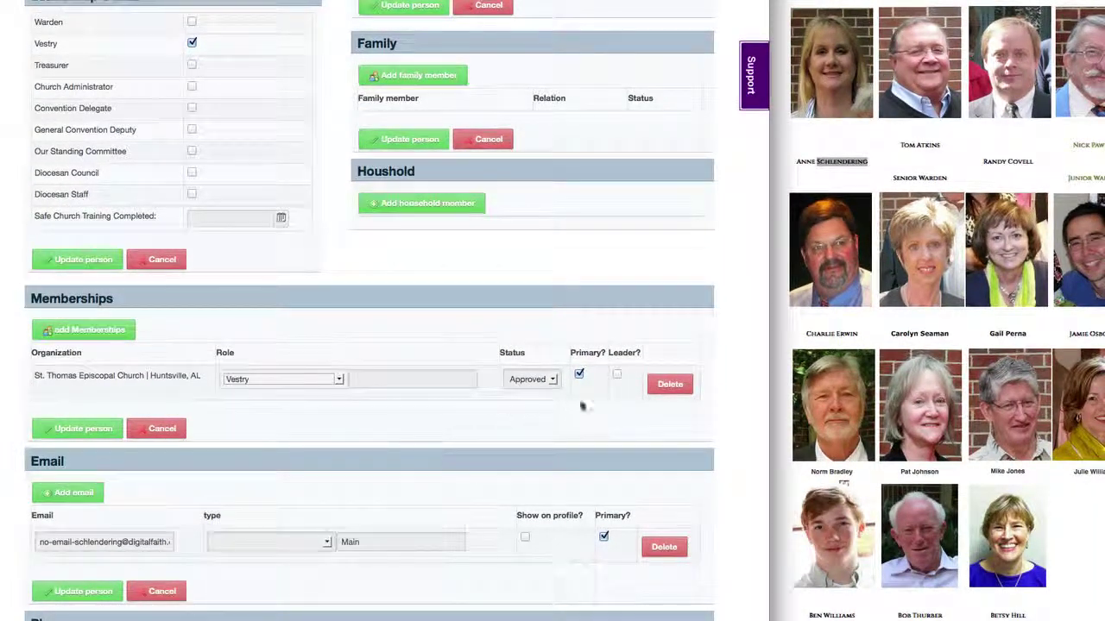
click(616, 373)
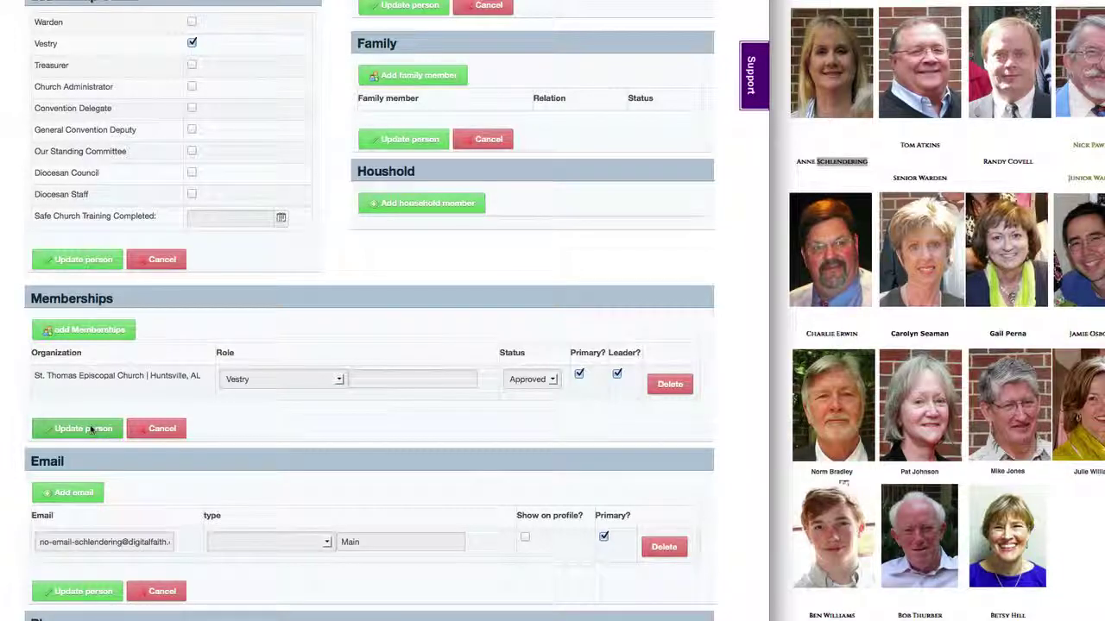
click(92, 429)
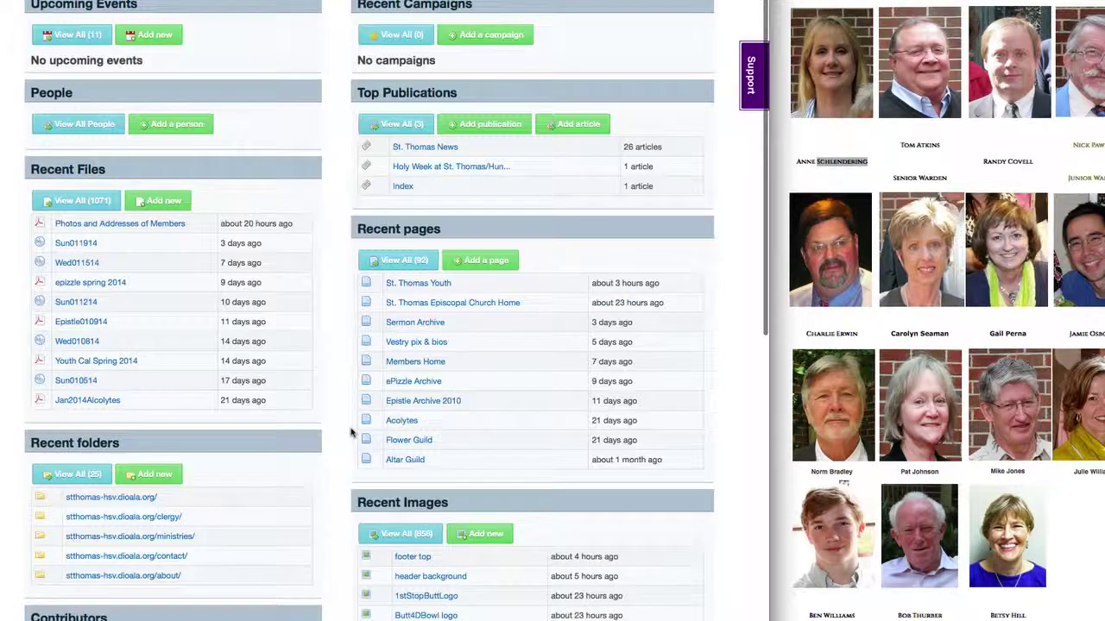
scroll(350, 466, down, 4)
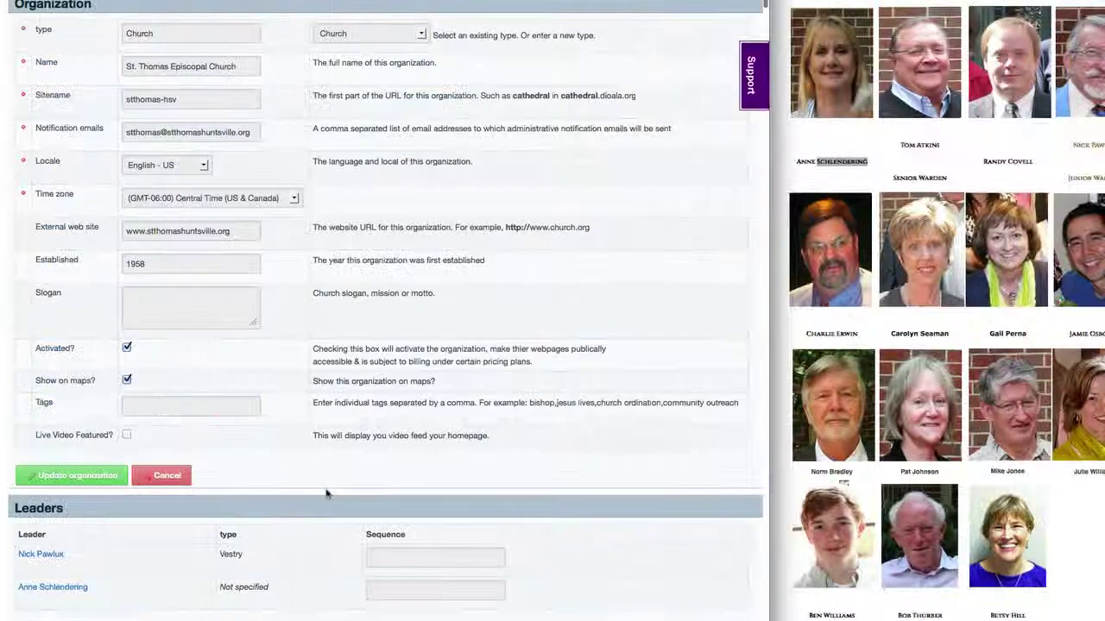
Step: Scroll to the organization's Leaders section and highlight the leaders list
scroll(326, 494, down, 6)
scroll(327, 494, down, 10)
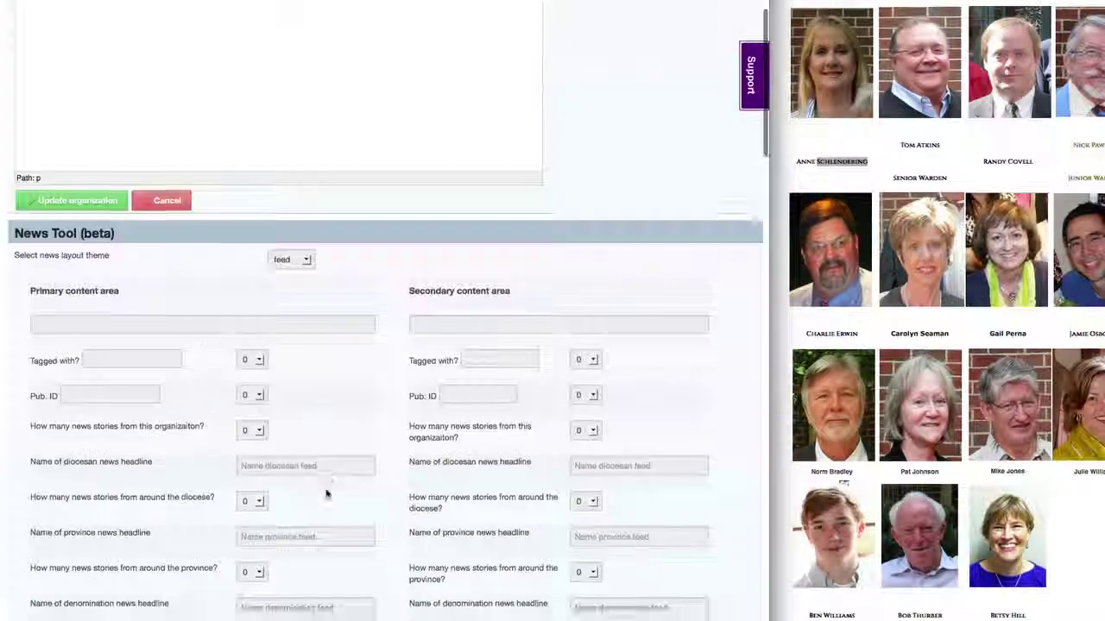
scroll(326, 493, down, 10)
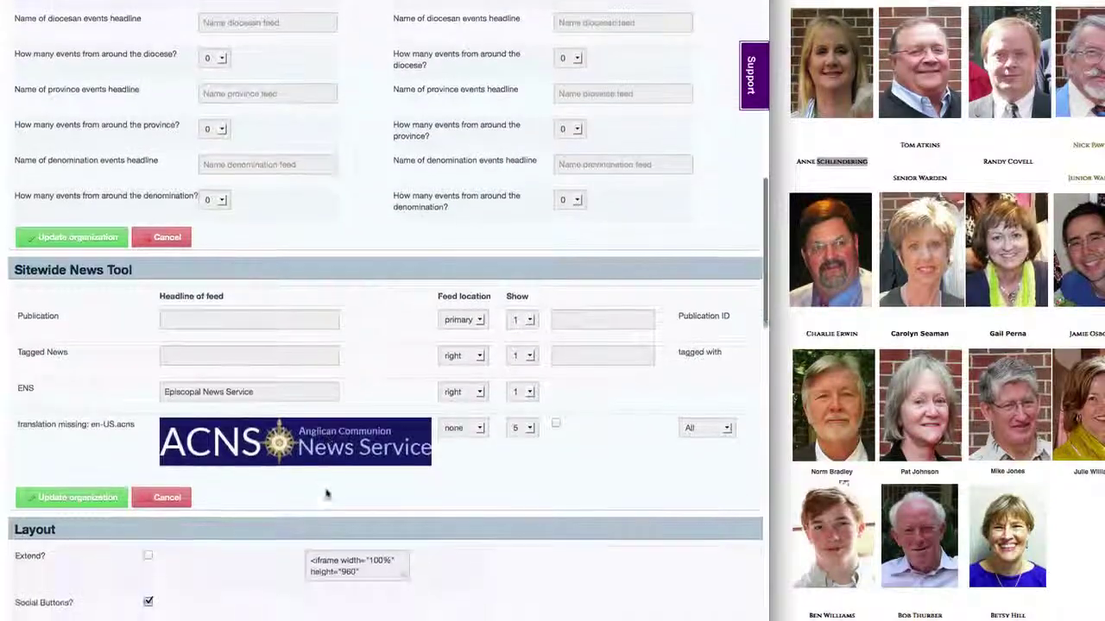
scroll(326, 494, up, 15)
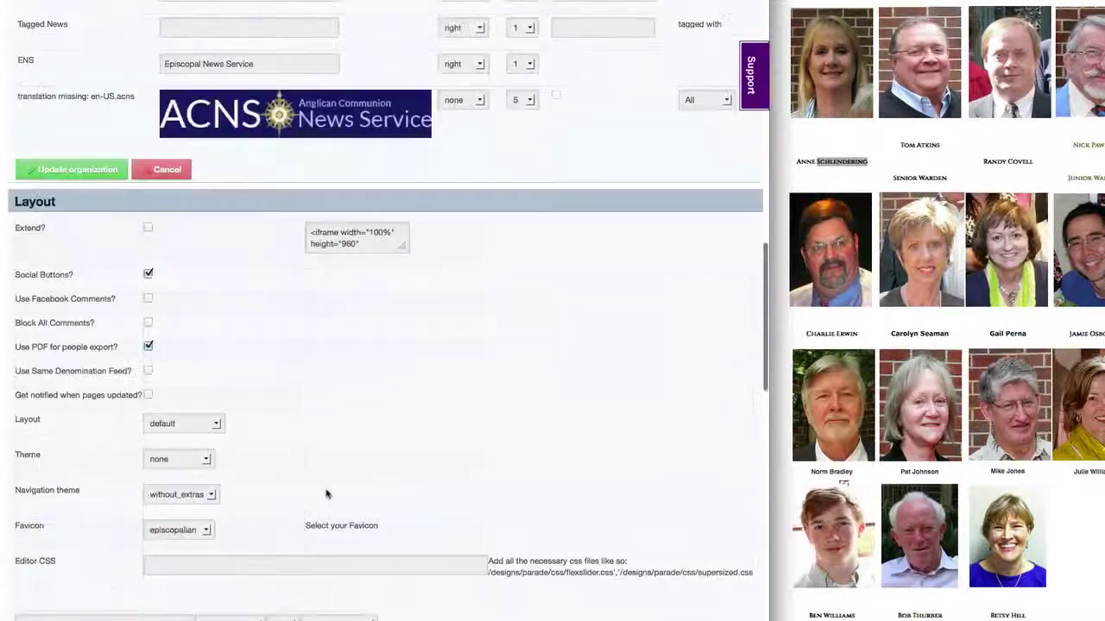
scroll(326, 494, down, 3)
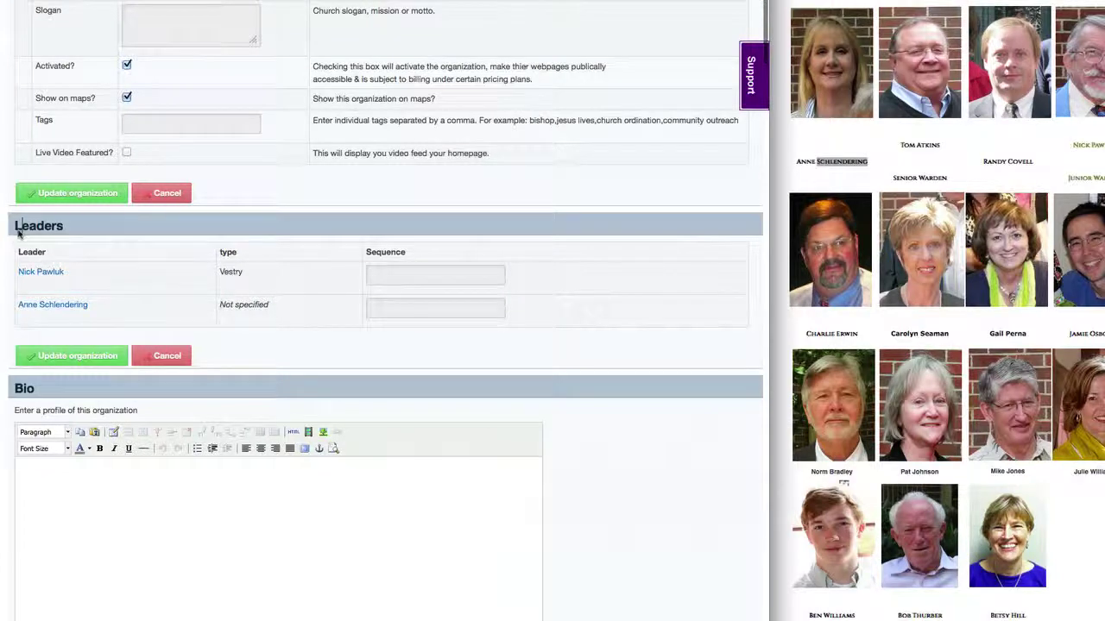
drag(15, 224, 387, 300)
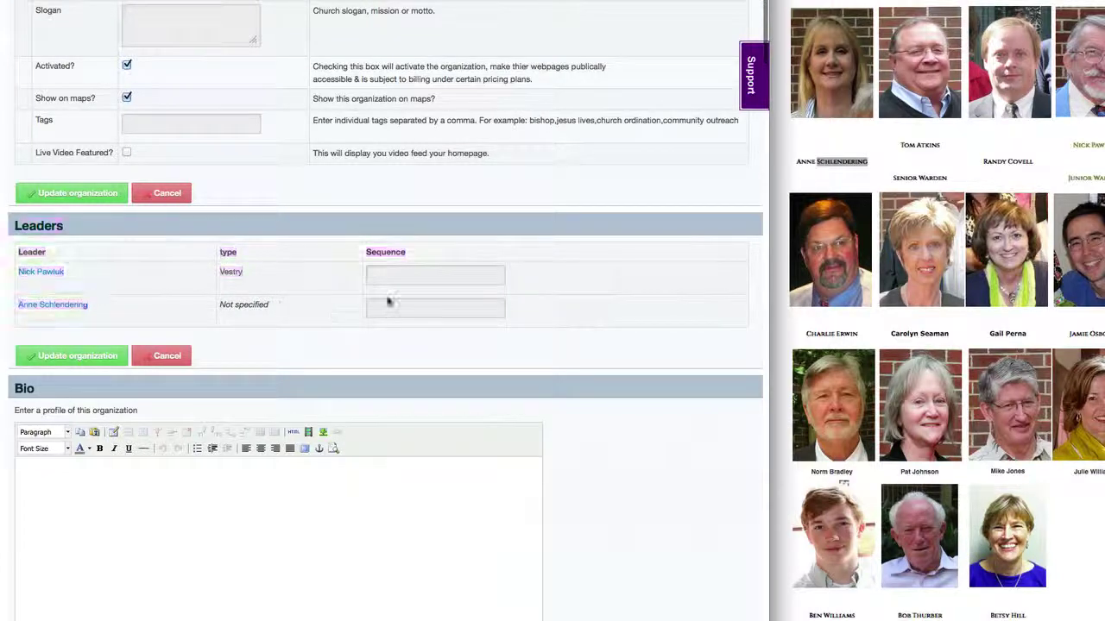
Step: Set sequence 1 for the newest member and 2 for the earlier one, and save
click(389, 306)
text(1)
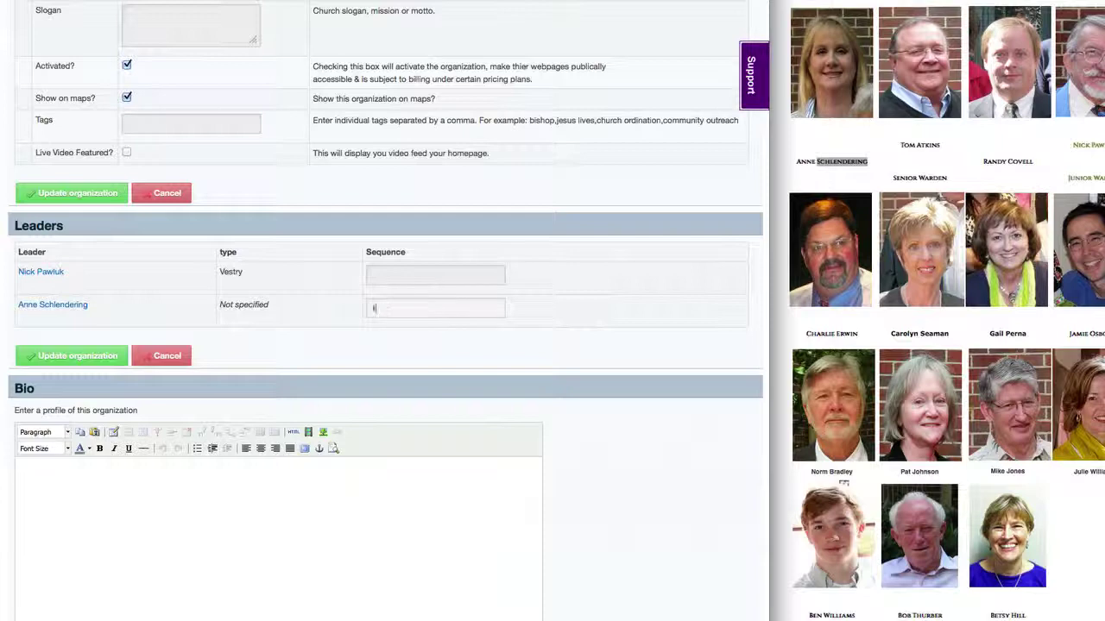
click(389, 276)
text(2)
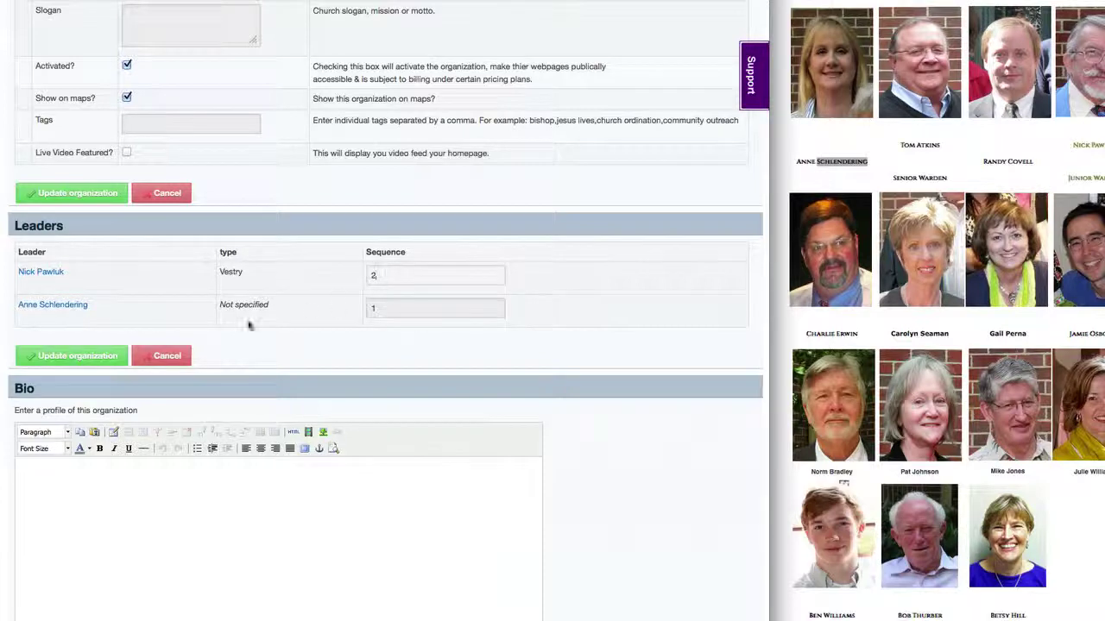
click(59, 357)
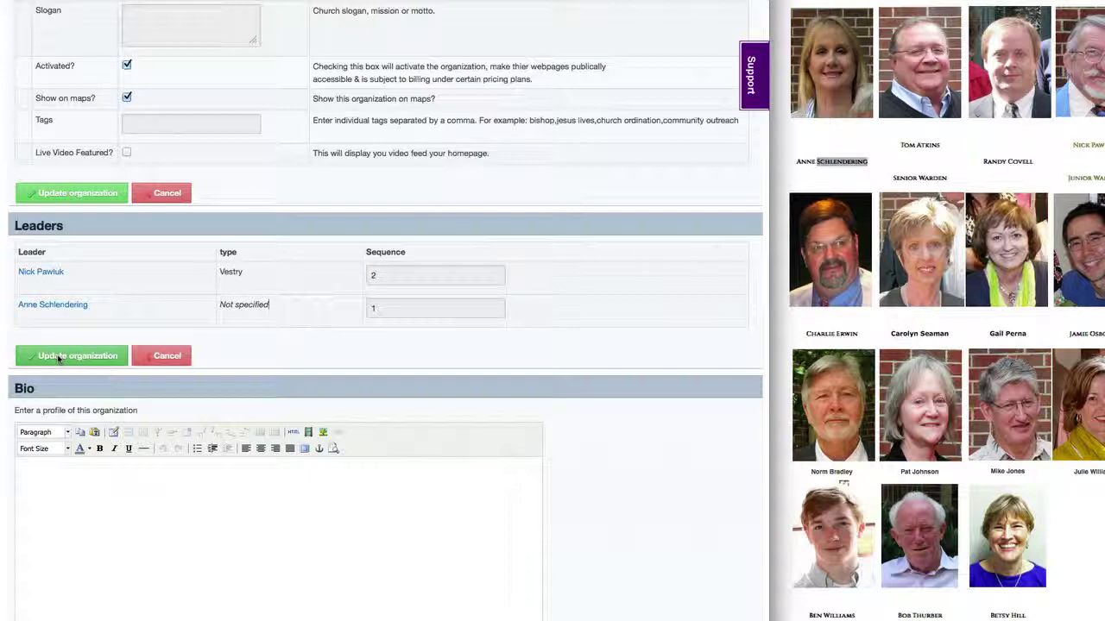
scroll(69, 359, up, 5)
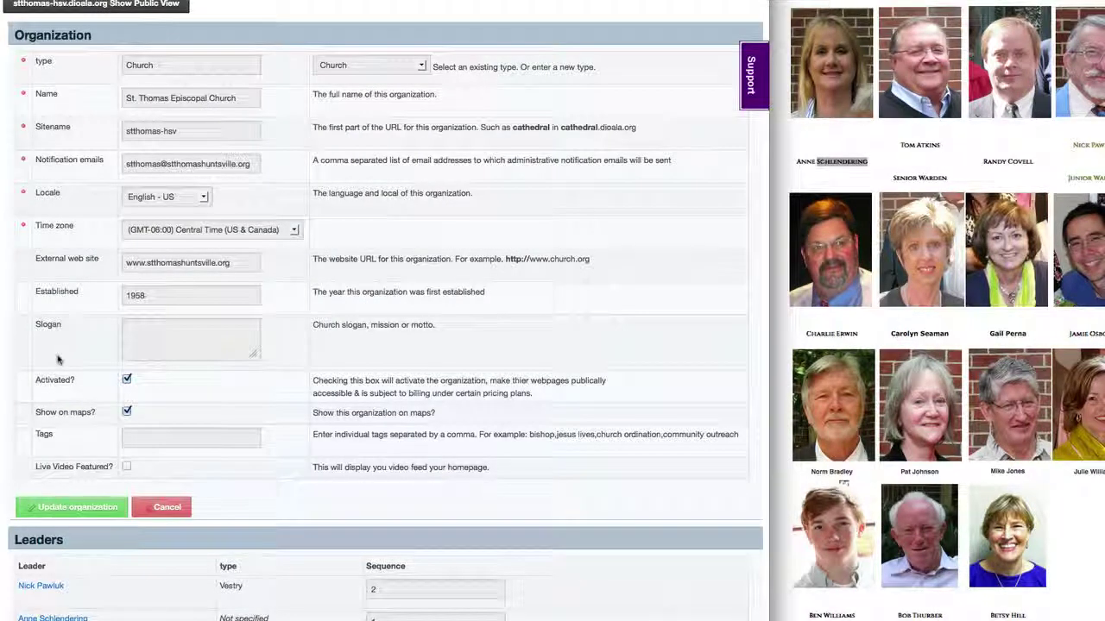
Step: Scroll the public church homepage to confirm both new leaders appear with photos in order
scroll(573, 543, down, 2)
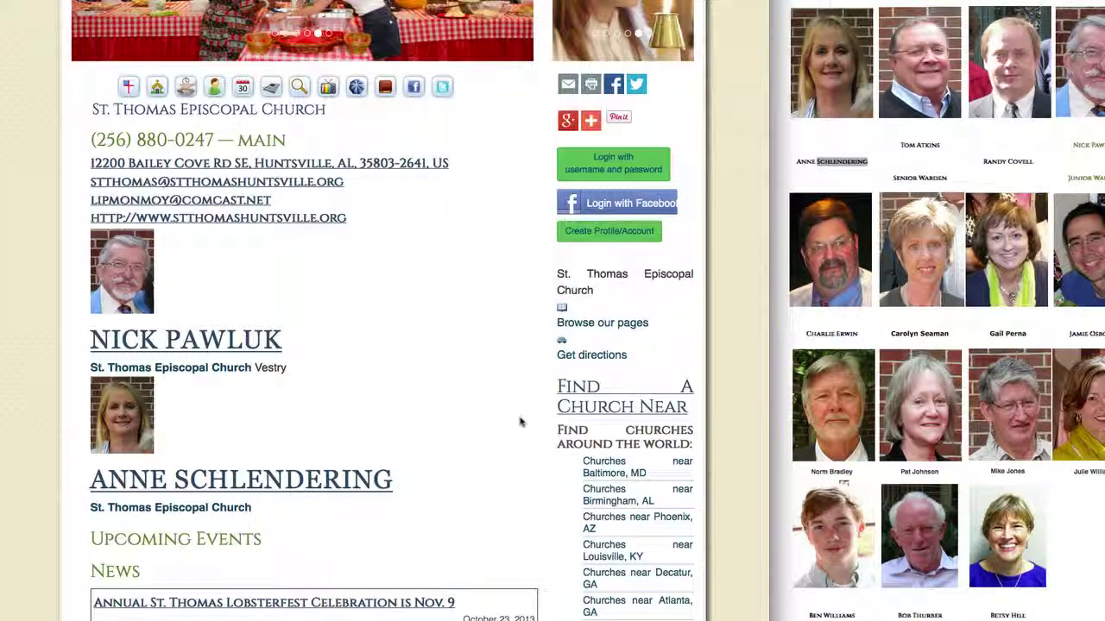
scroll(519, 421, down, 1)
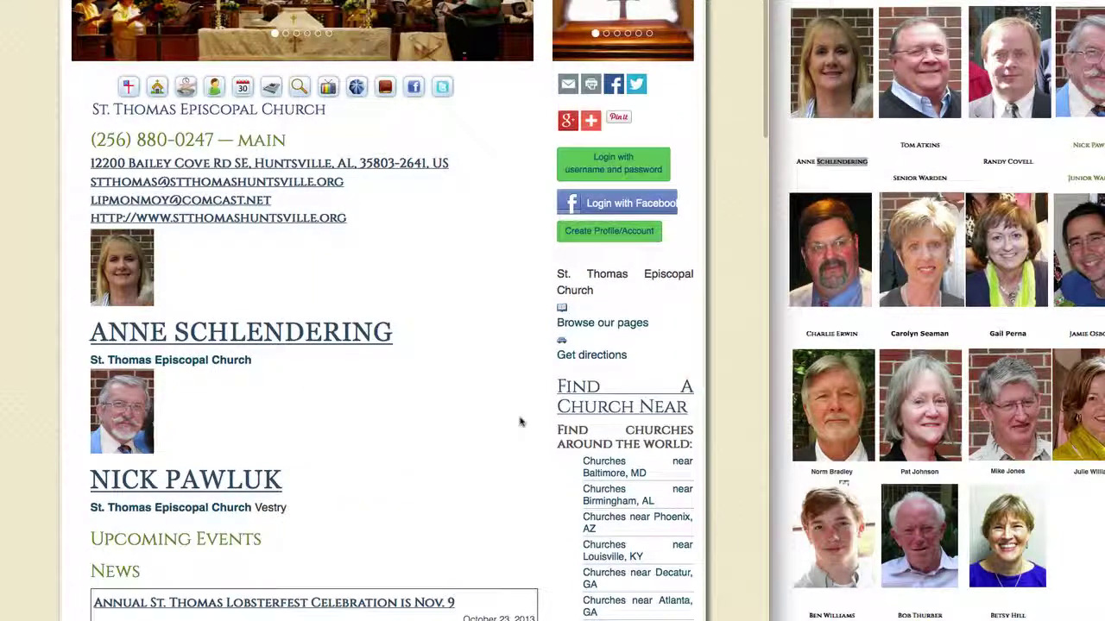
scroll(519, 421, down, 1)
scroll(519, 421, up, 1)
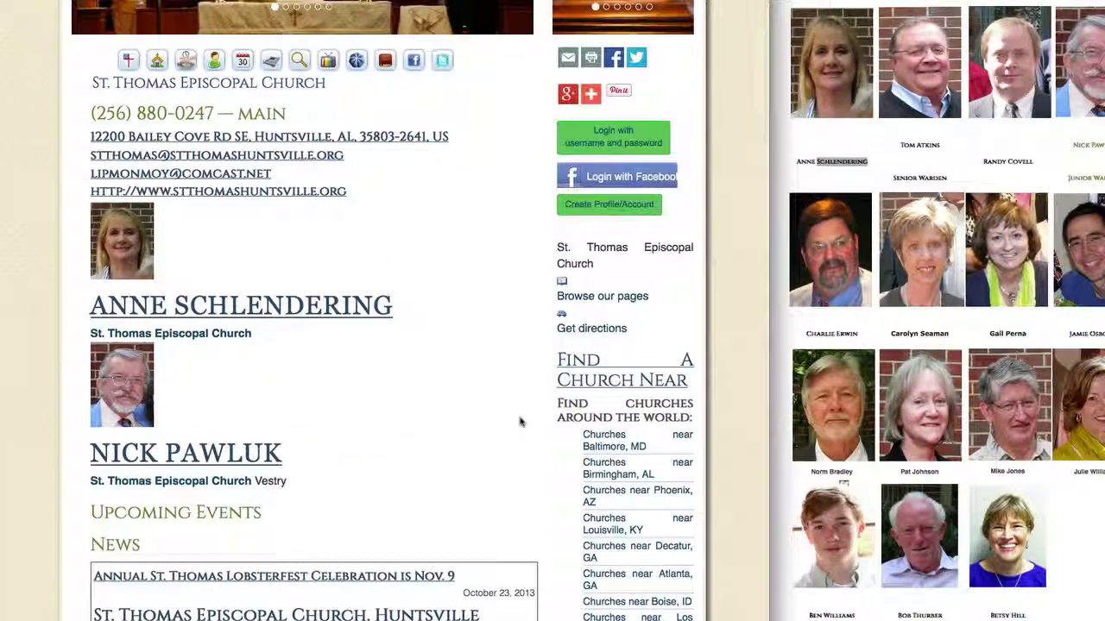